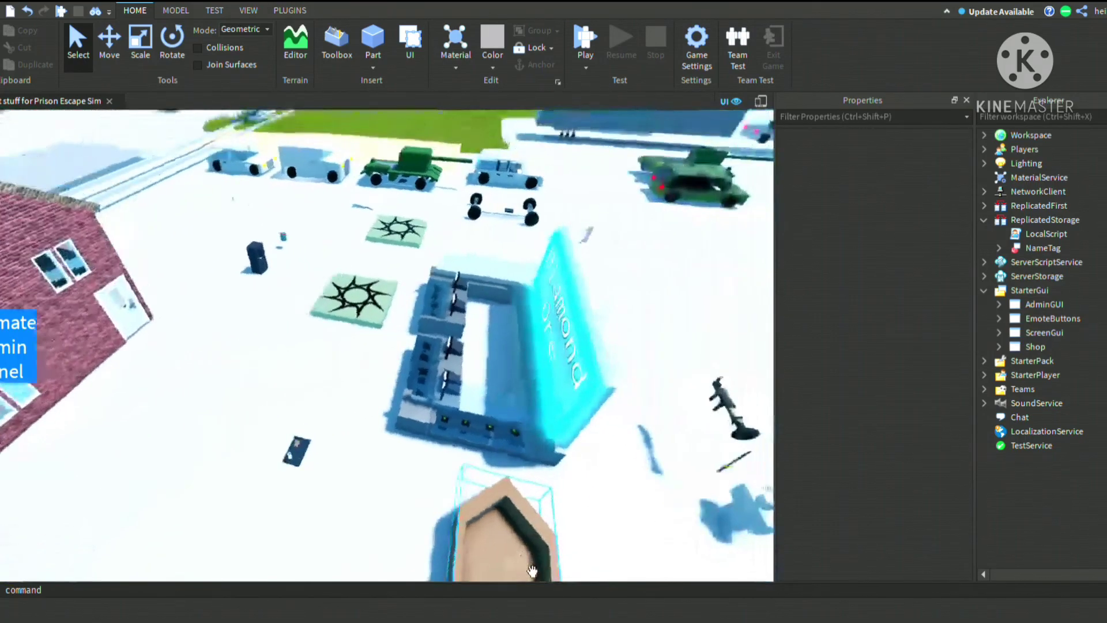
Scroll and pan around the prison map view
scroll(531, 570, "down", 3)
scroll(511, 551, "down", 3)
scroll(511, 551, "down", 2)
scroll(511, 551, "down", 2)
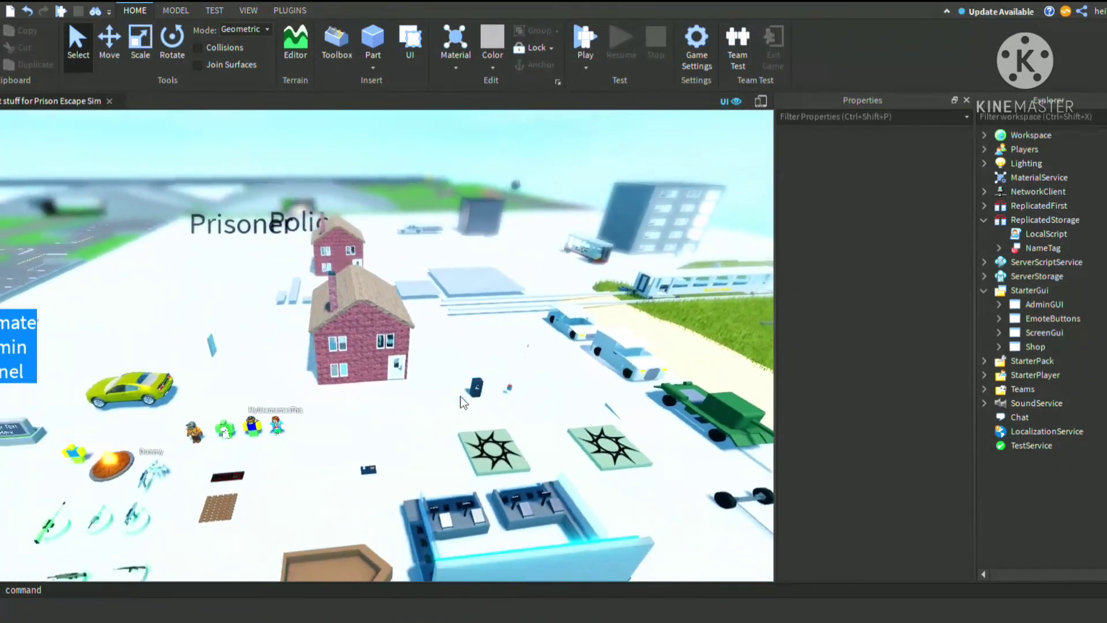
scroll(463, 401, "down", 2)
scroll(463, 402, "down", 4)
scroll(463, 402, "up", 5)
scroll(463, 401, "up", 3)
middle_click_drag(463, 402, 479, 226)
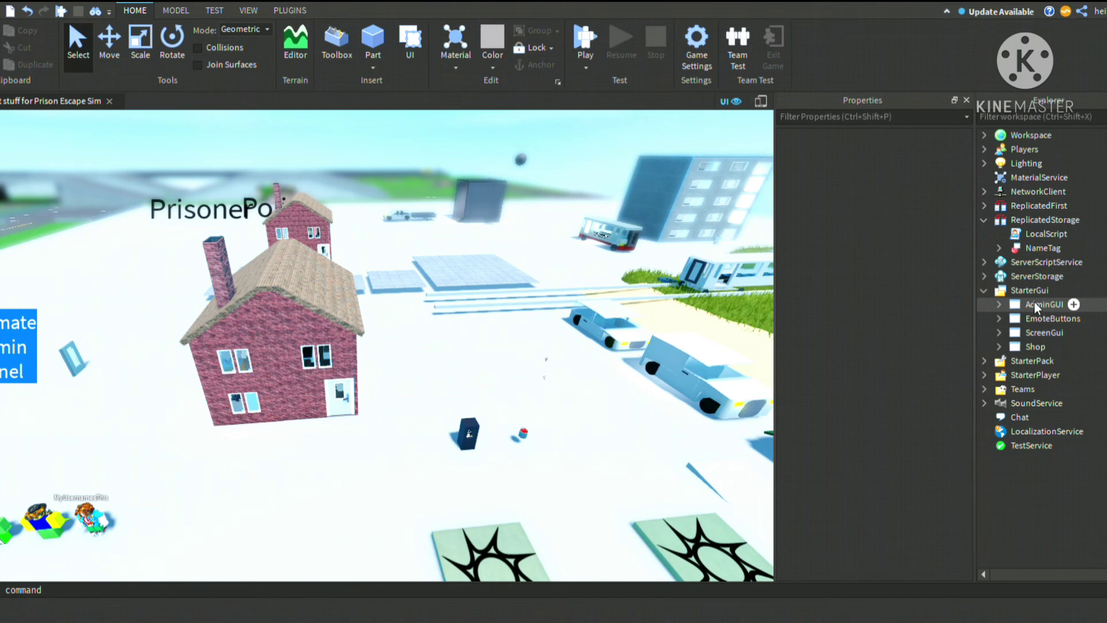
mouse_move(1029, 289)
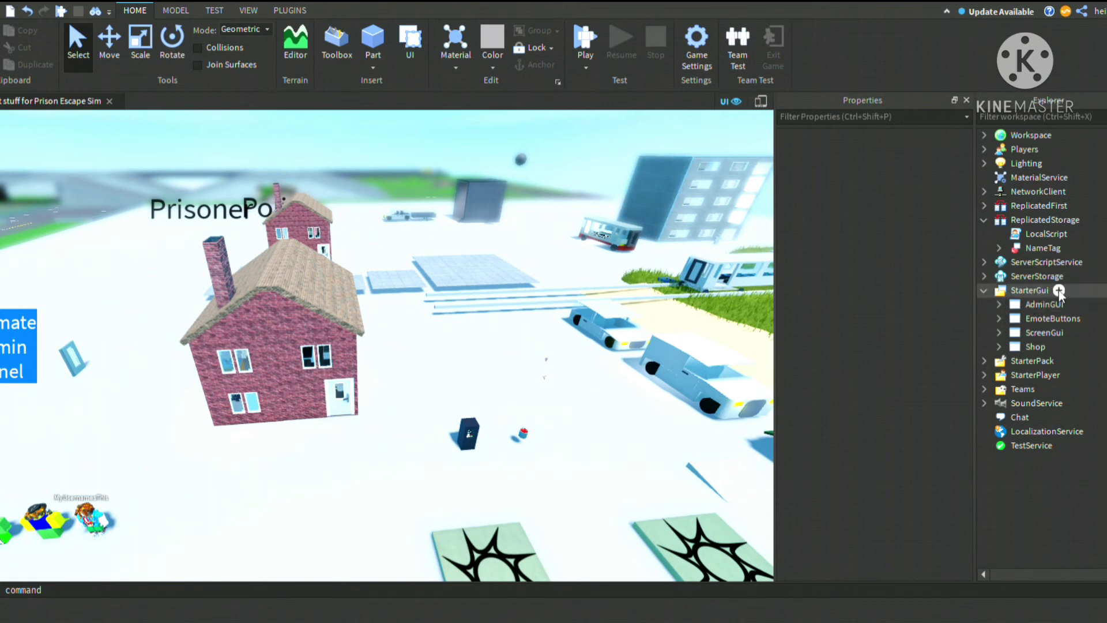
Add a LocalScript under StarterGui and replace its Hello world line with the chat modifier code
left_click(1017, 290)
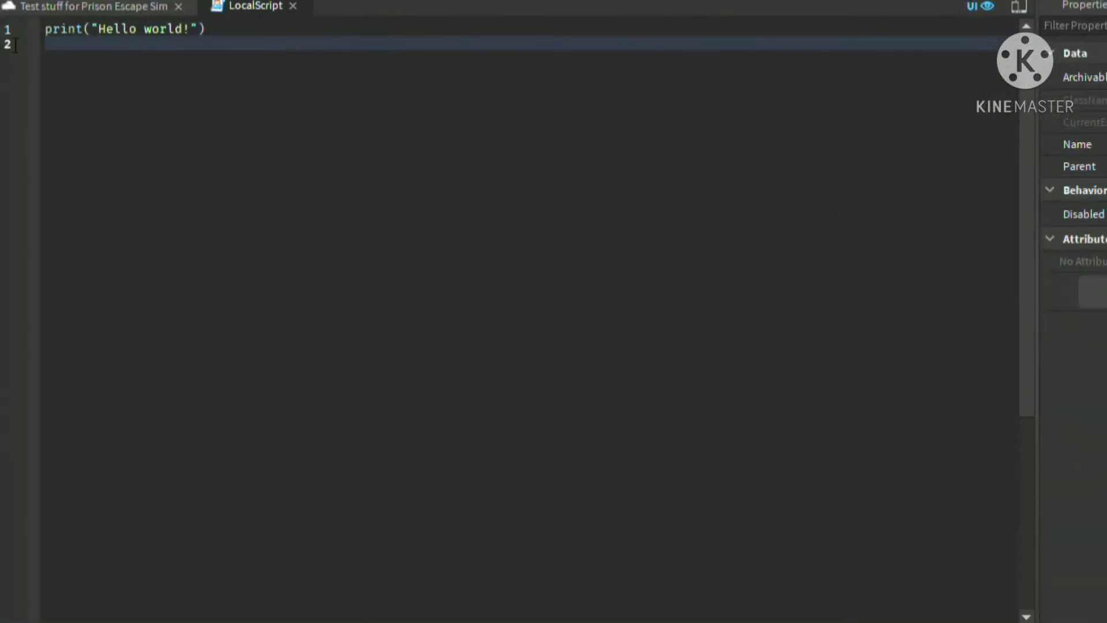
key("ctrl+a")
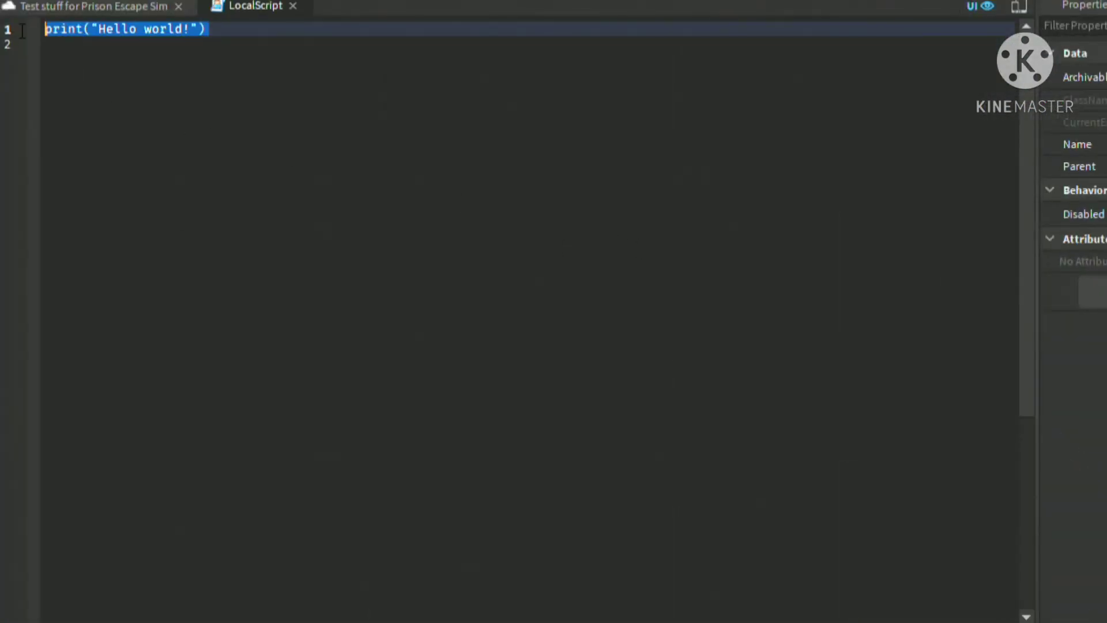
key("ctrl+v")
Review the pasted 64-line chat modifier script by highlighting and scrolling through it
scroll(229, 172, "up", 4)
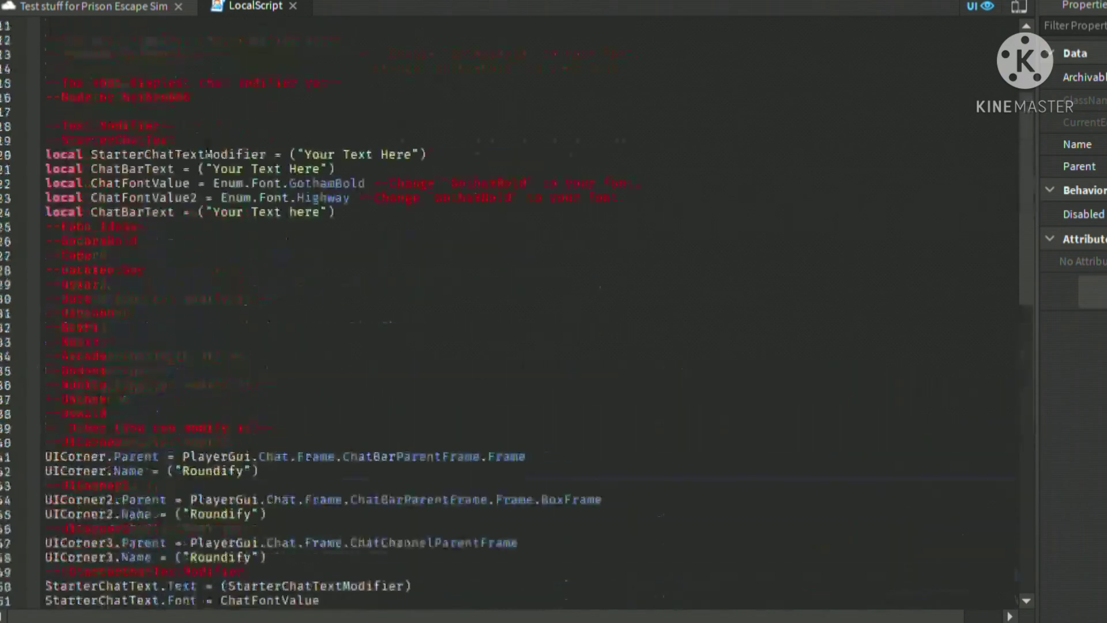
scroll(228, 172, "up", 3)
left_click_drag(44, 29, 310, 369)
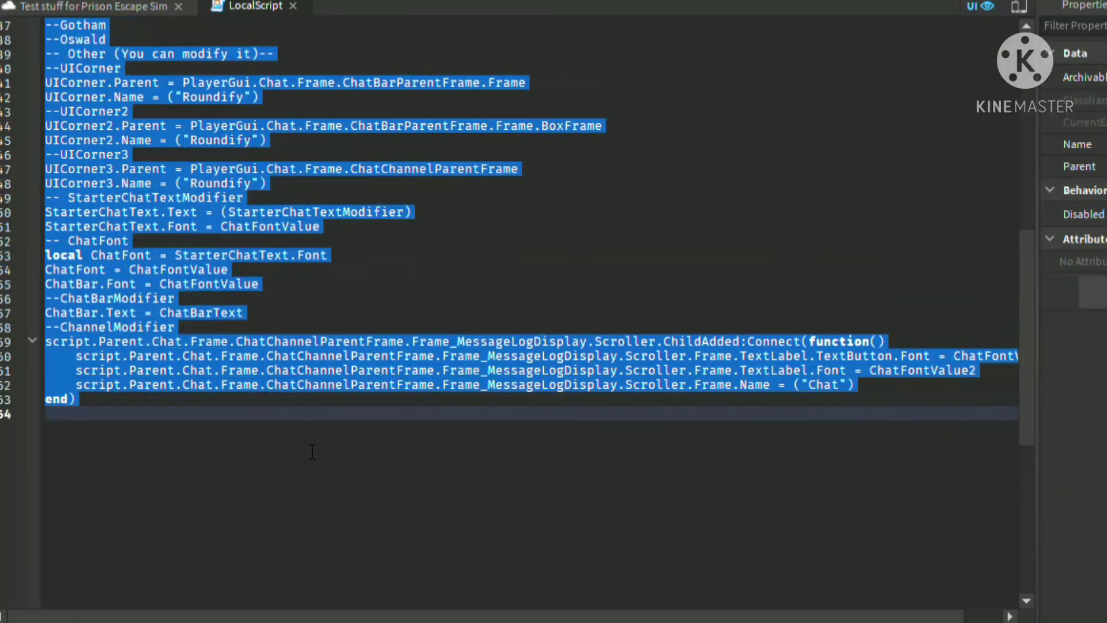
left_click(312, 451)
scroll(312, 451, "up", 5)
scroll(187, 218, "up", 5)
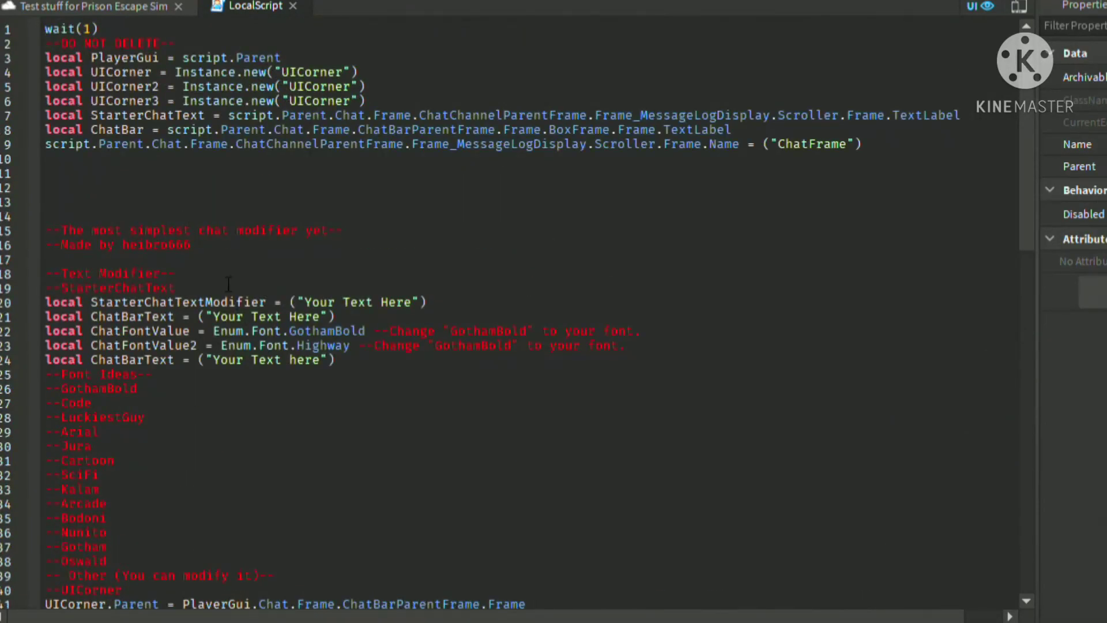
scroll(229, 283, "down", 5)
scroll(272, 212, "up", 5)
left_click_drag(56, 36, 332, 429)
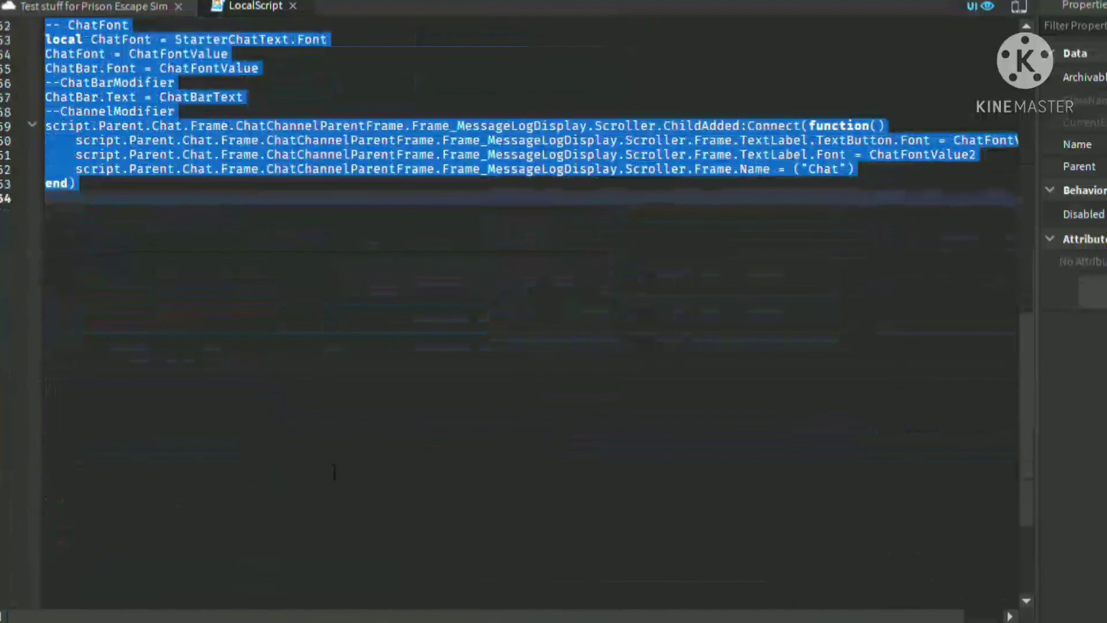
left_click(332, 430)
scroll(332, 430, "up", 5)
scroll(277, 295, "up", 5)
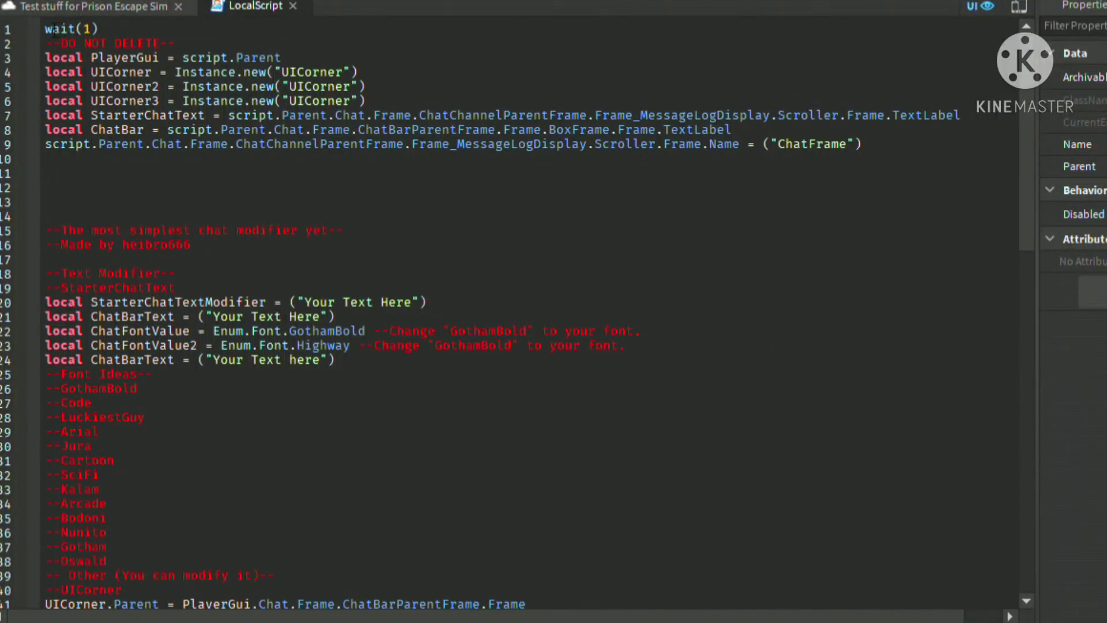
mouse_move(54, 30)
left_mouse_down()
mouse_move(240, 317)
mouse_move(273, 438)
left_mouse_up()
scroll(272, 431, "up", 4)
left_click(273, 432)
scroll(272, 431, "up", 8)
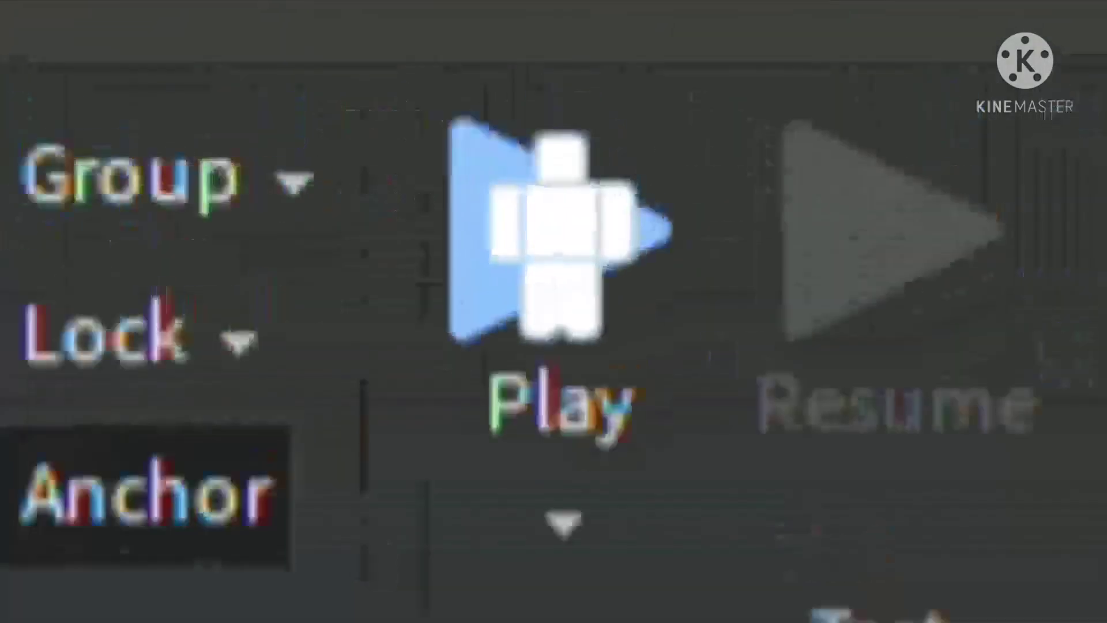
Playtest, close the admin panel, and send a 'hi' message in the rounded 'Your Text Here' chat
left_click(515, 221)
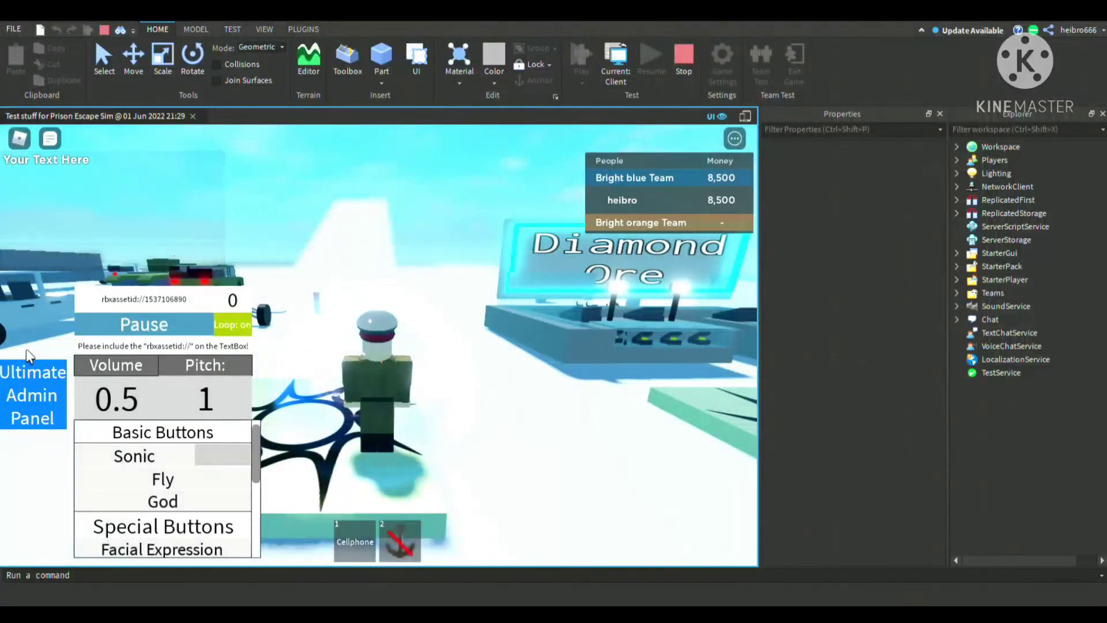
left_click(35, 392)
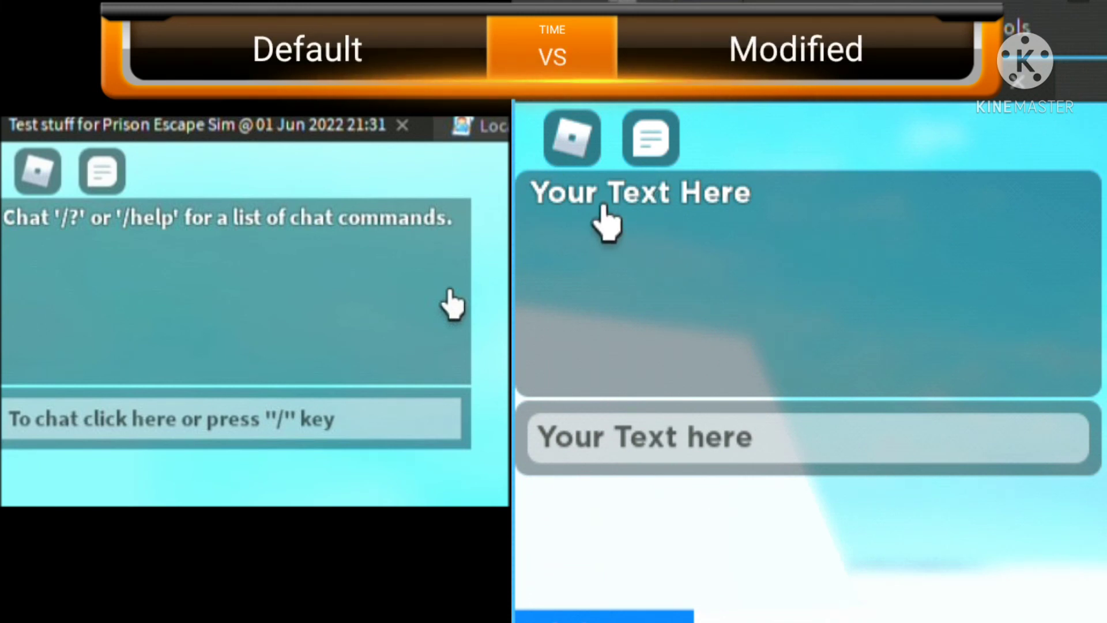
left_click(826, 438)
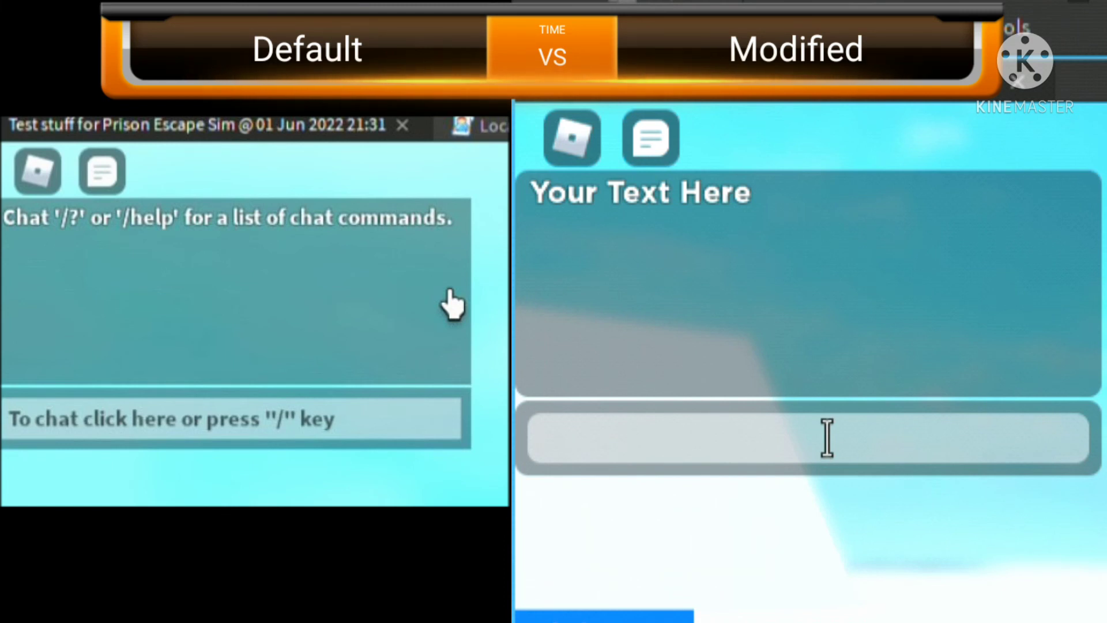
type("hi")
key("Return")
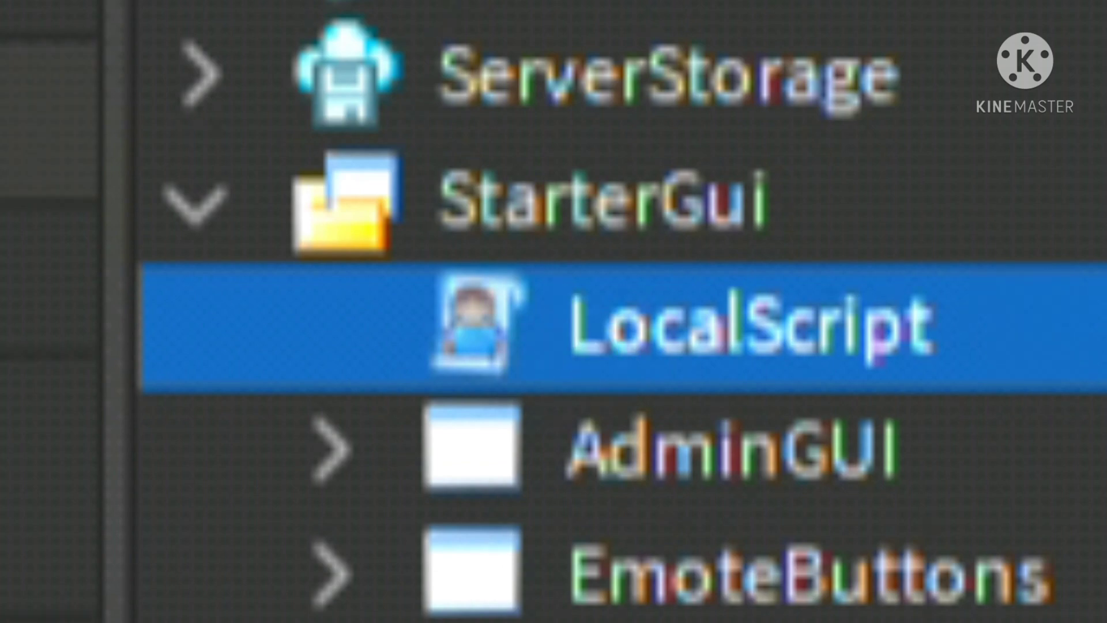
Locate the StarterChatTextModifier and ChatBarText lines in the script
scroll(267, 245, "up", 4)
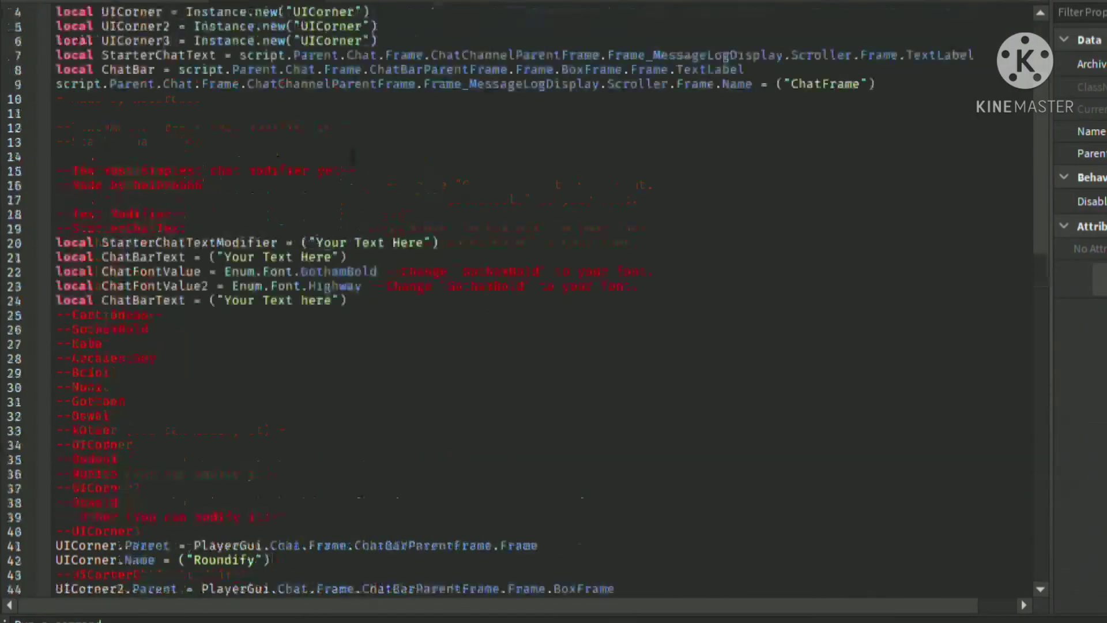
scroll(246, 283, "down", 1)
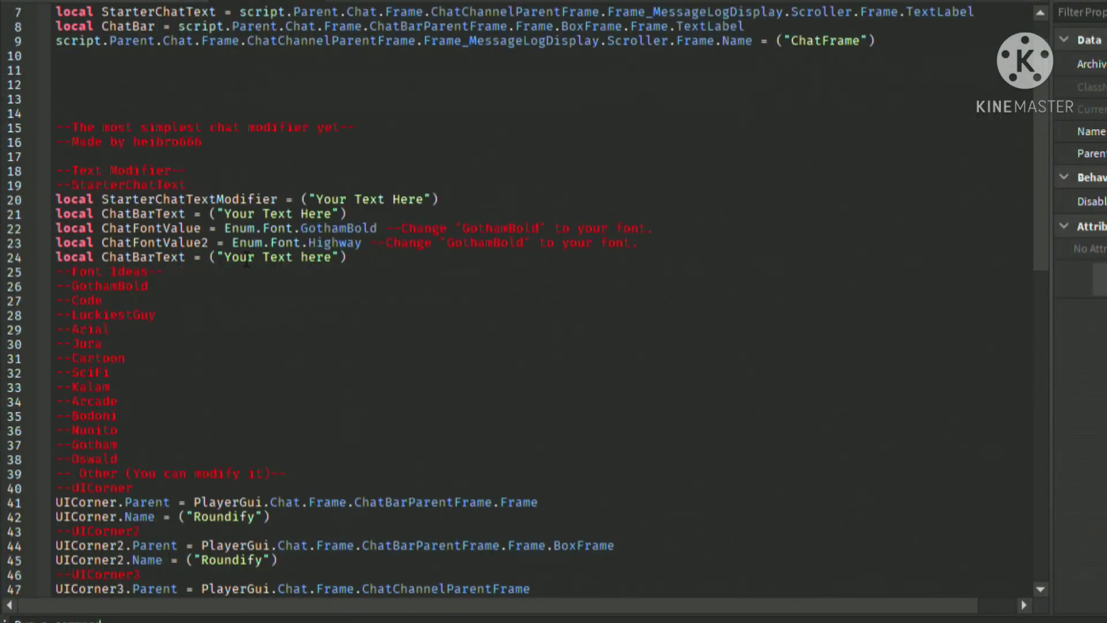
scroll(259, 294, "up", 2)
left_click(317, 290)
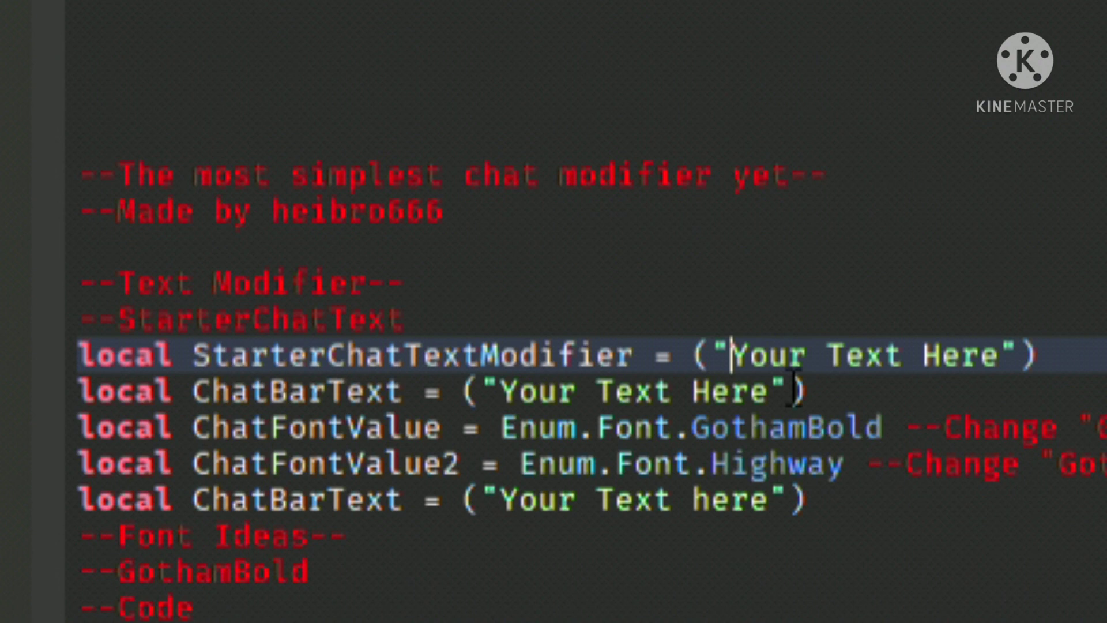
left_click(876, 390, "shift")
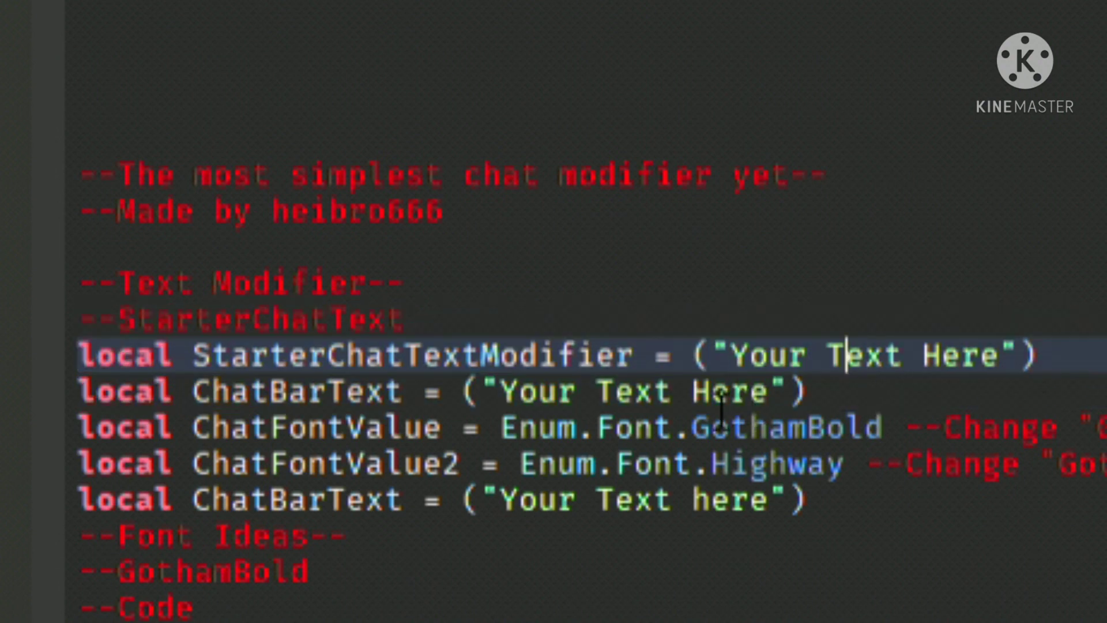
mouse_move(839, 403)
left_mouse_down()
mouse_move(175, 467)
mouse_move(79, 392)
left_mouse_up()
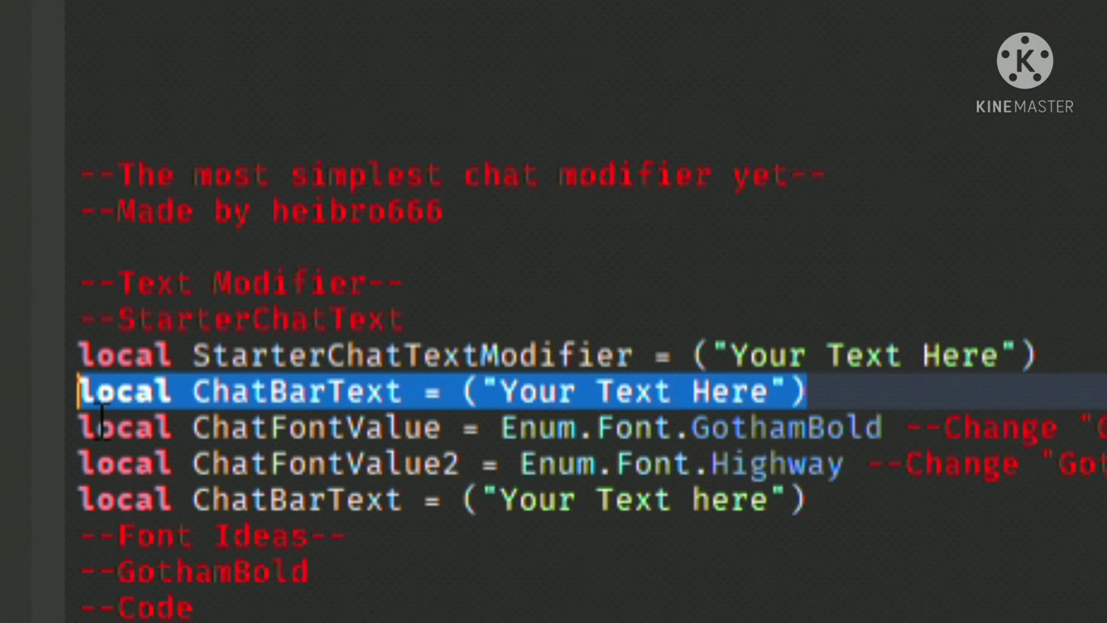
triple_click(101, 427)
left_click(864, 390)
Replace the 'Your Text Here' placeholder with 'Welcome to my game'
left_click(846, 354)
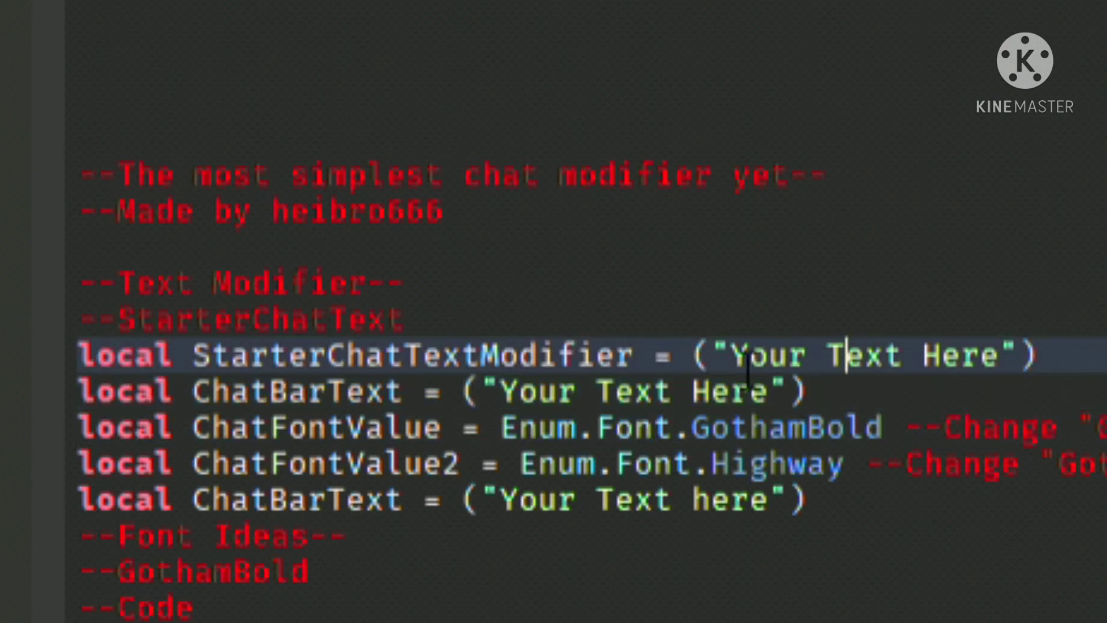
left_click_drag(730, 354, 1020, 380)
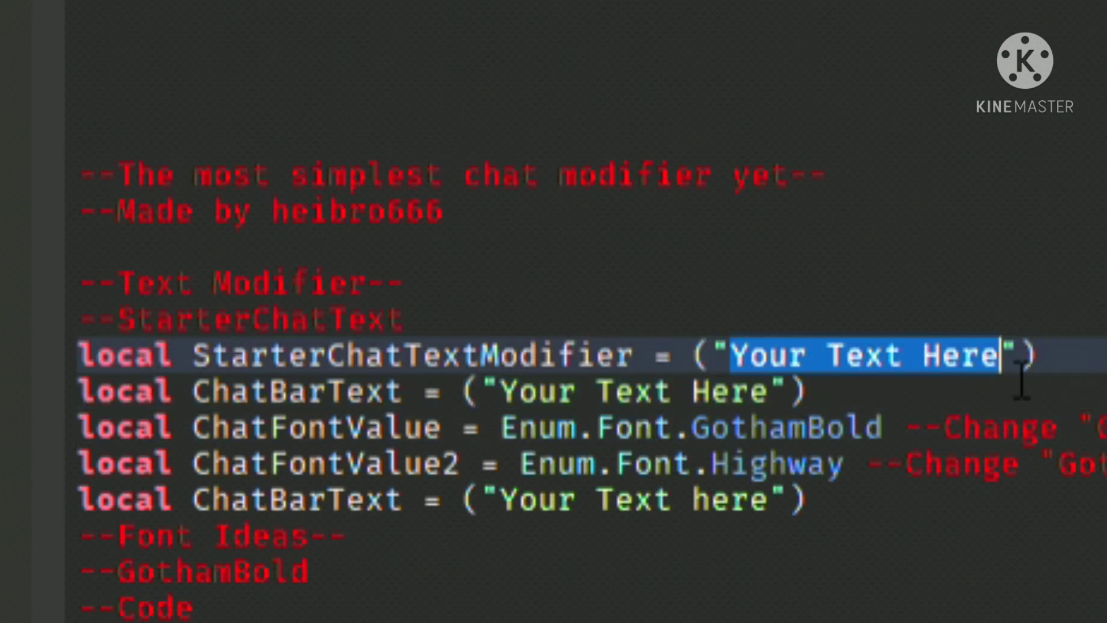
type("Welcop")
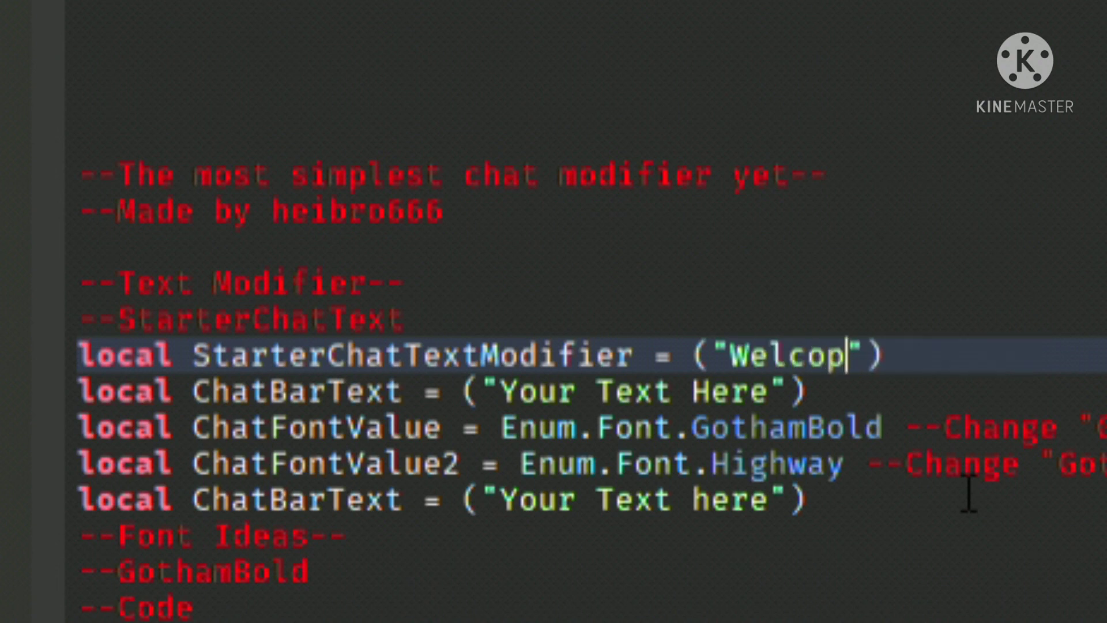
type("m")
key("BackSpace")
key("BackSpace")
type("me")
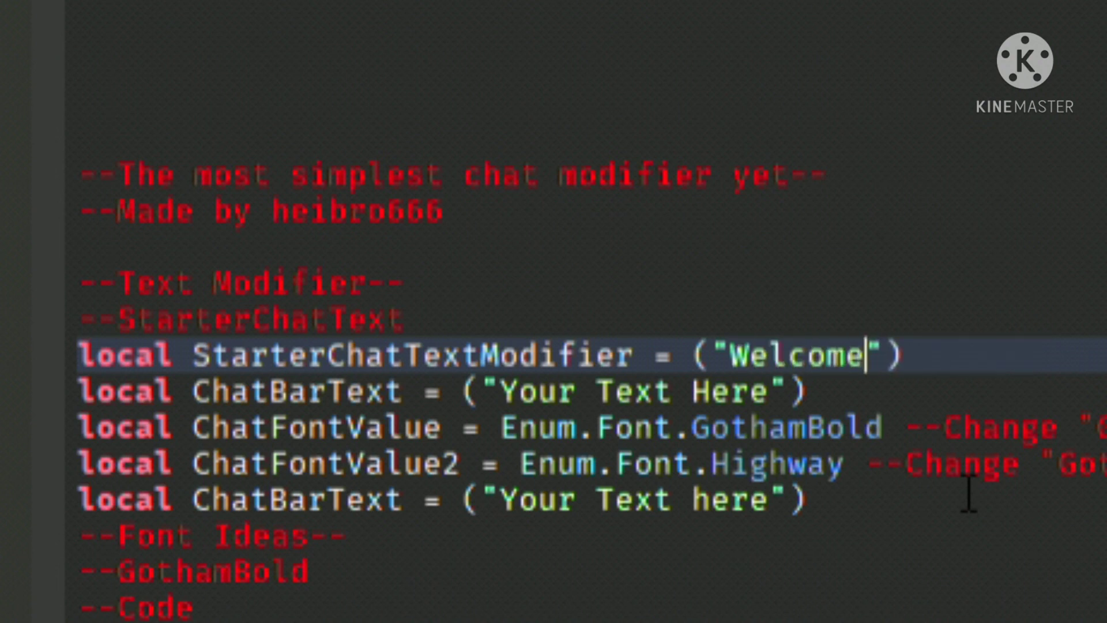
type(" to my game")
key("Down")
key("Down")
key("Down")
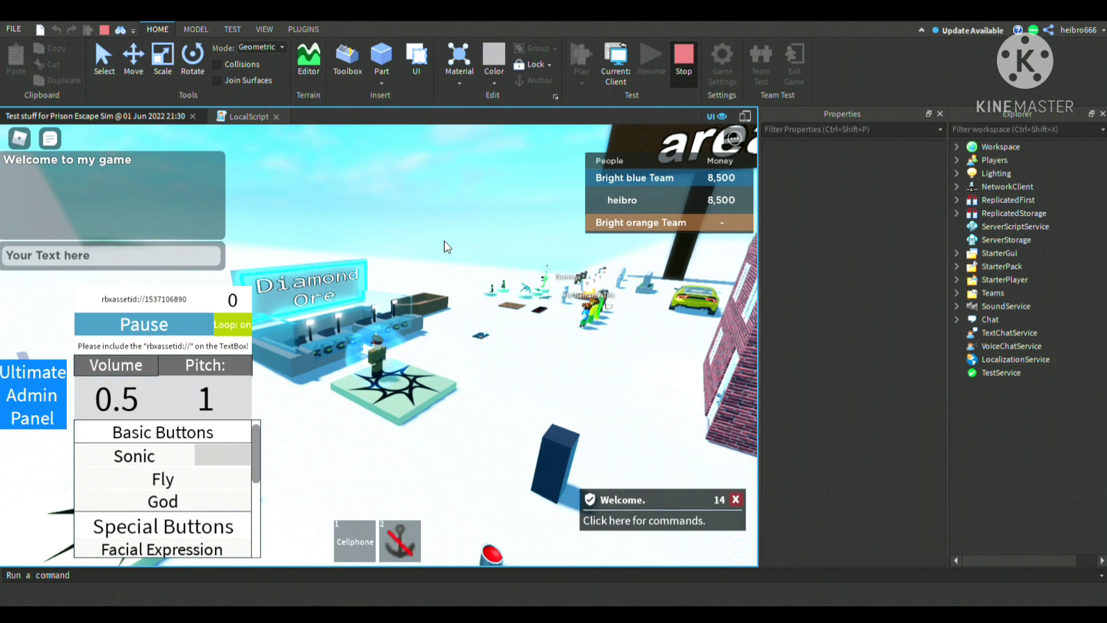
Stop the playtest after confirming the chat shows 'Welcome to my game'
key("shift+F5")
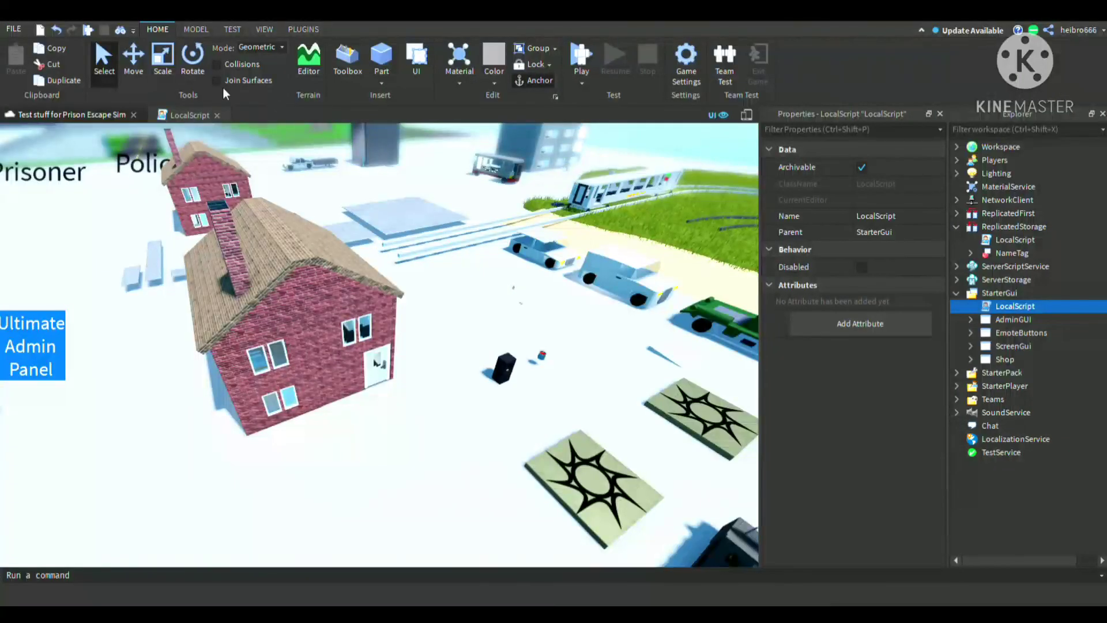
Open the LocalScript and look over the GothamBold and Highway values and the Font Ideas list
left_click(163, 114)
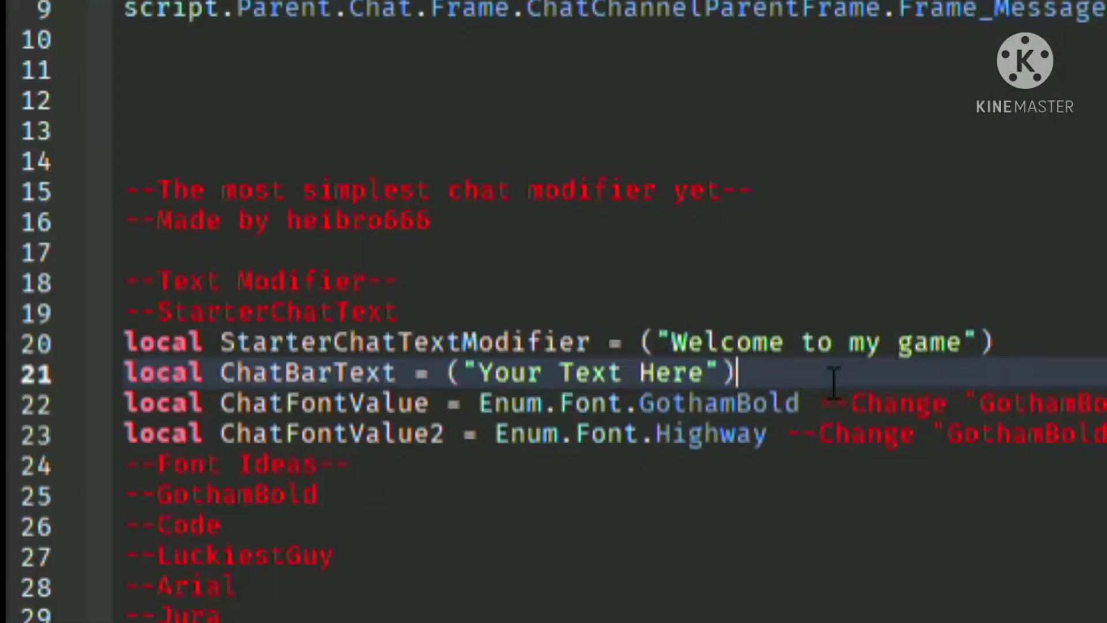
scroll(283, 346, "down", 4)
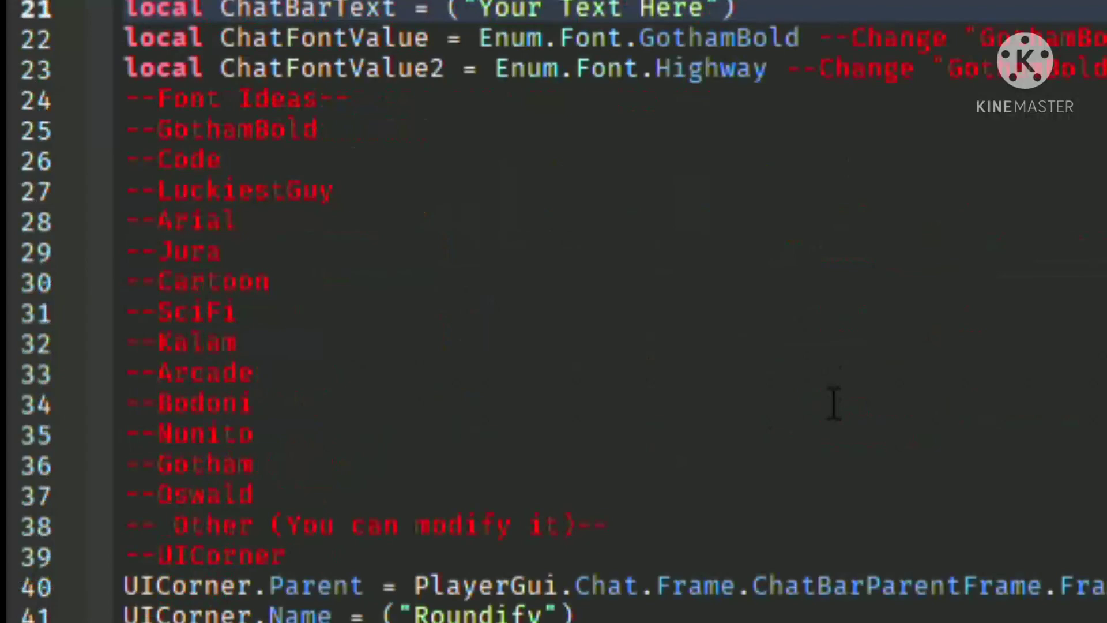
scroll(277, 381, "down", 6)
scroll(758, 365, "up", 4)
scroll(721, 322, "up", 4)
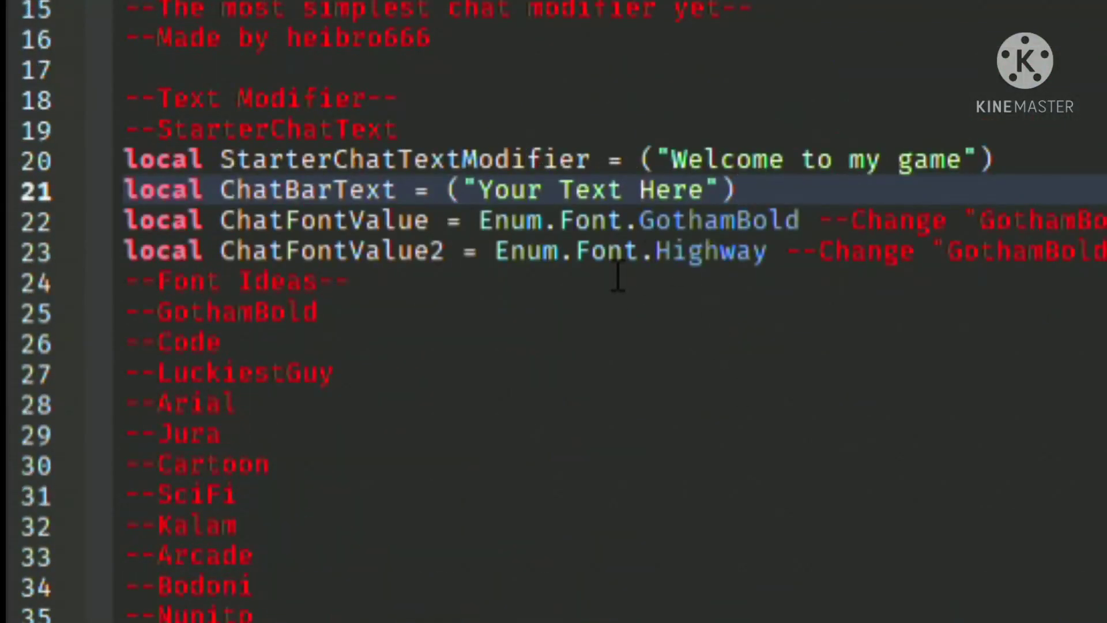
left_click(792, 222)
left_click(706, 282)
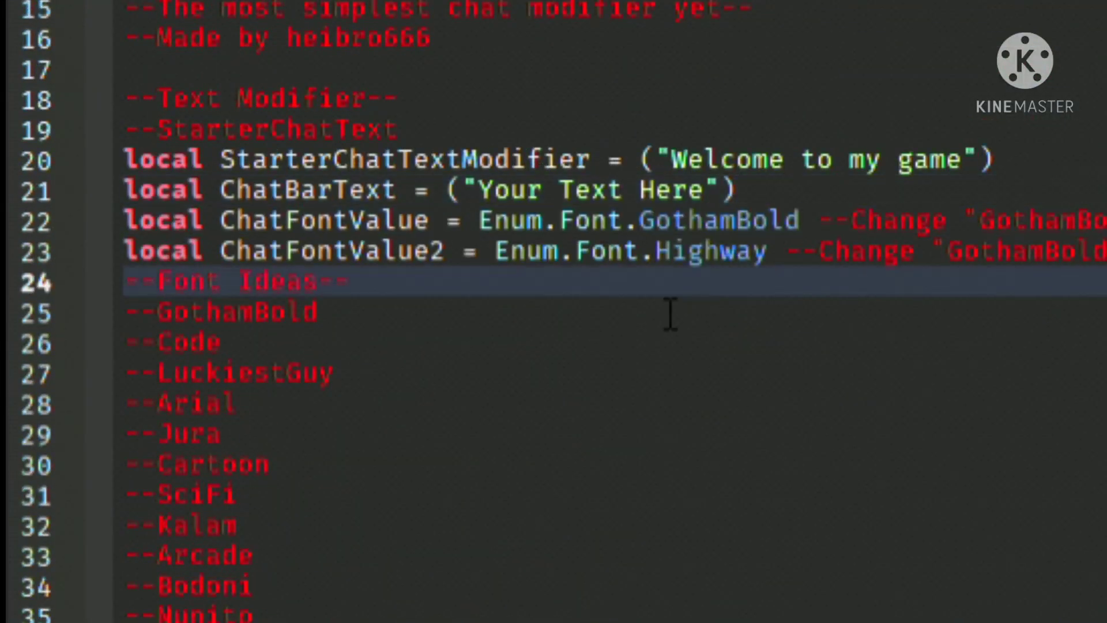
double_click(710, 249)
double_click(715, 227)
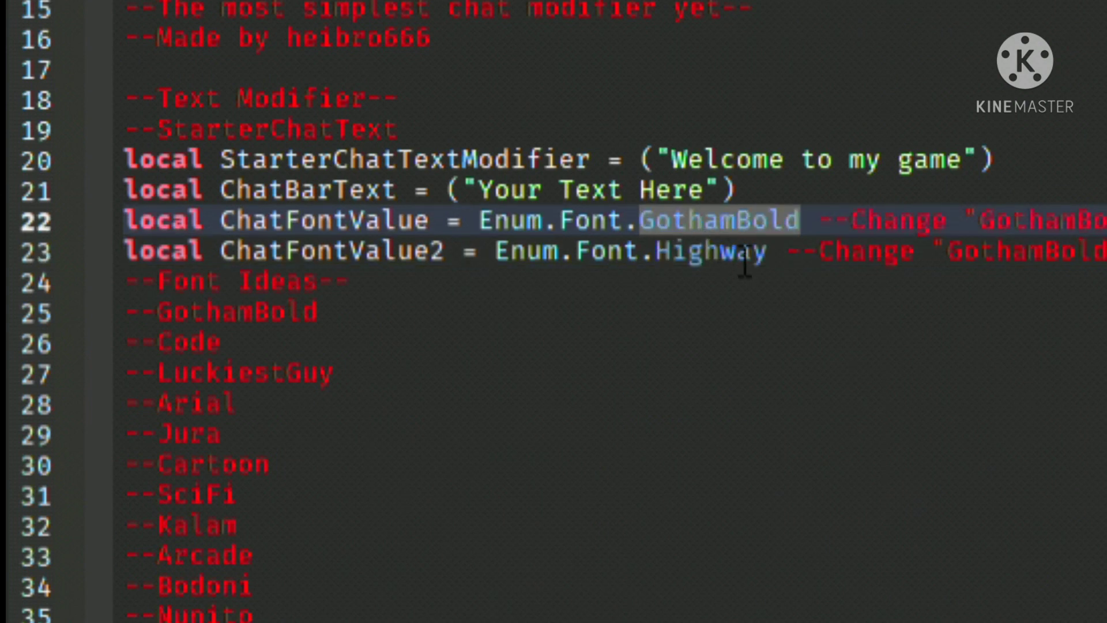
double_click(747, 253)
double_click(686, 230)
mouse_move(173, 611)
left_mouse_down()
mouse_move(124, 343)
mouse_move(67, 321)
left_mouse_up()
left_click(236, 403)
left_click(307, 444)
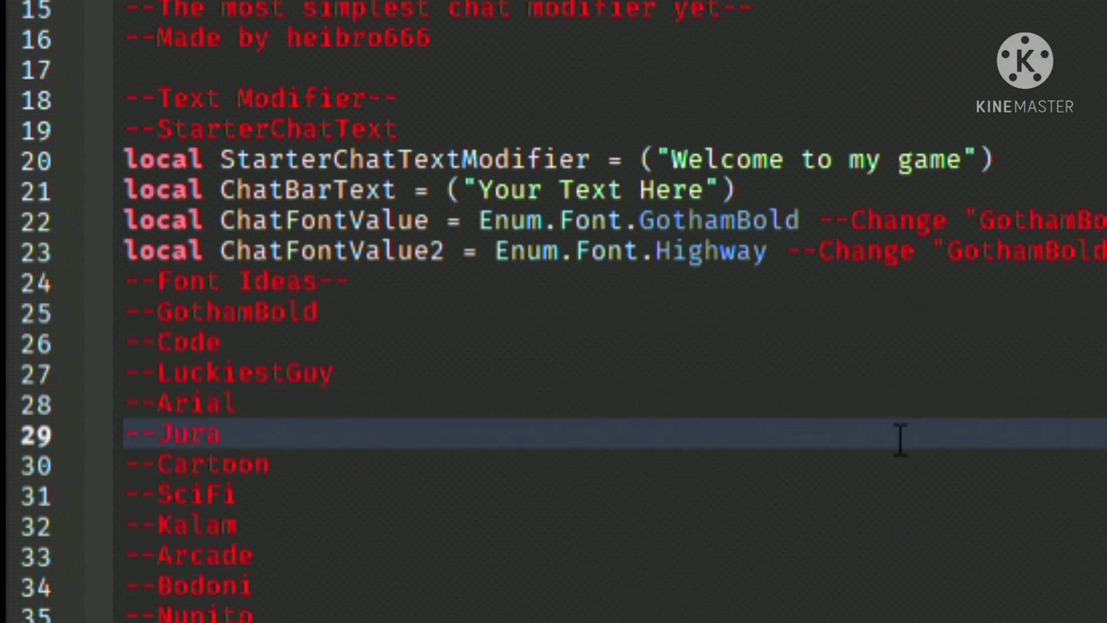
Set ChatFontValue to Code instead of GothamBold, copied from the font list, and start a playtest
double_click(702, 225)
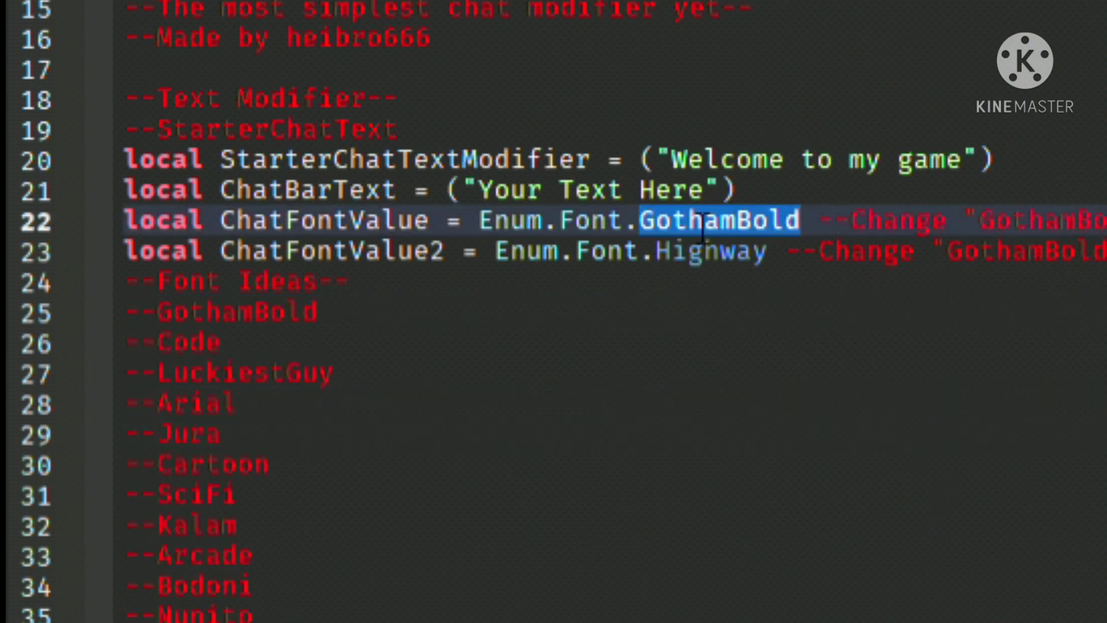
left_click(511, 316)
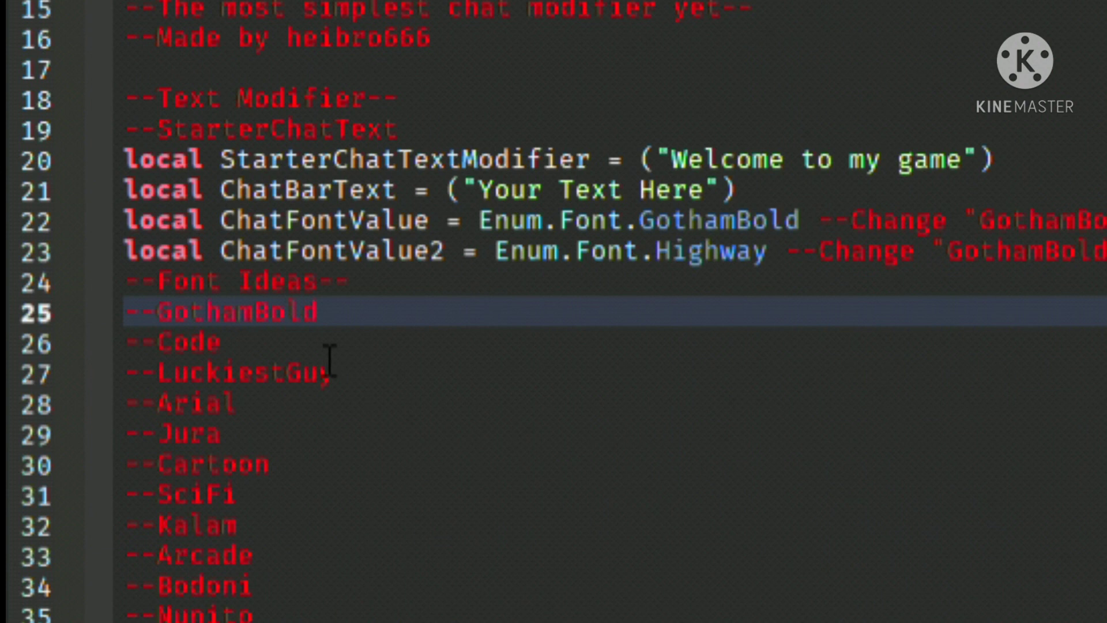
left_click_drag(219, 343, 172, 344)
double_click(190, 343)
key("ctrl+c")
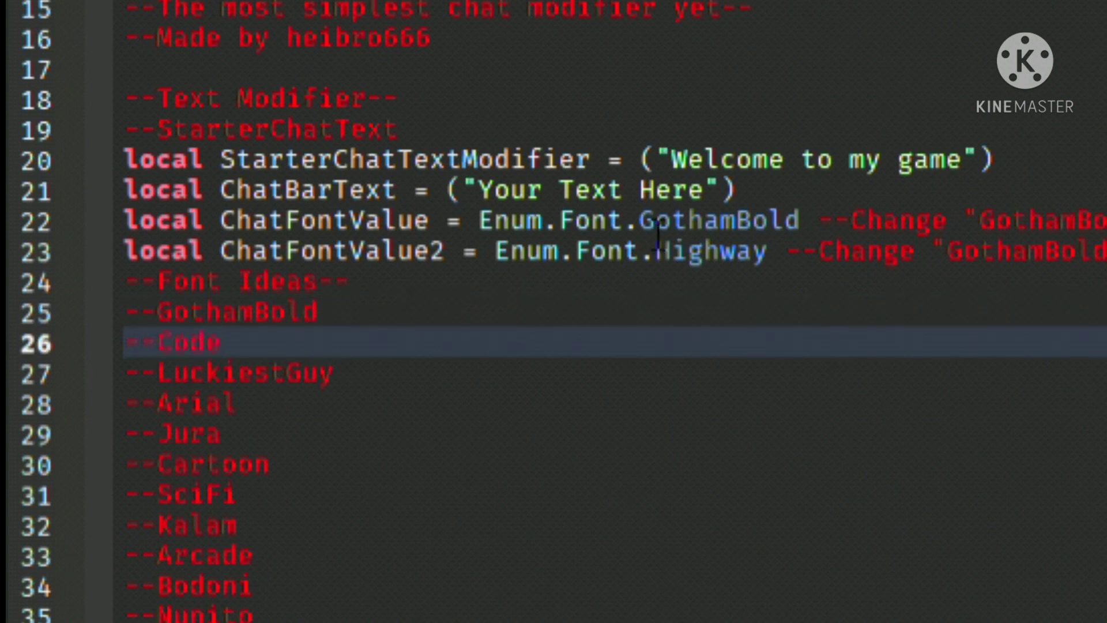
double_click(715, 222)
key("ctrl+v")
left_click(748, 314)
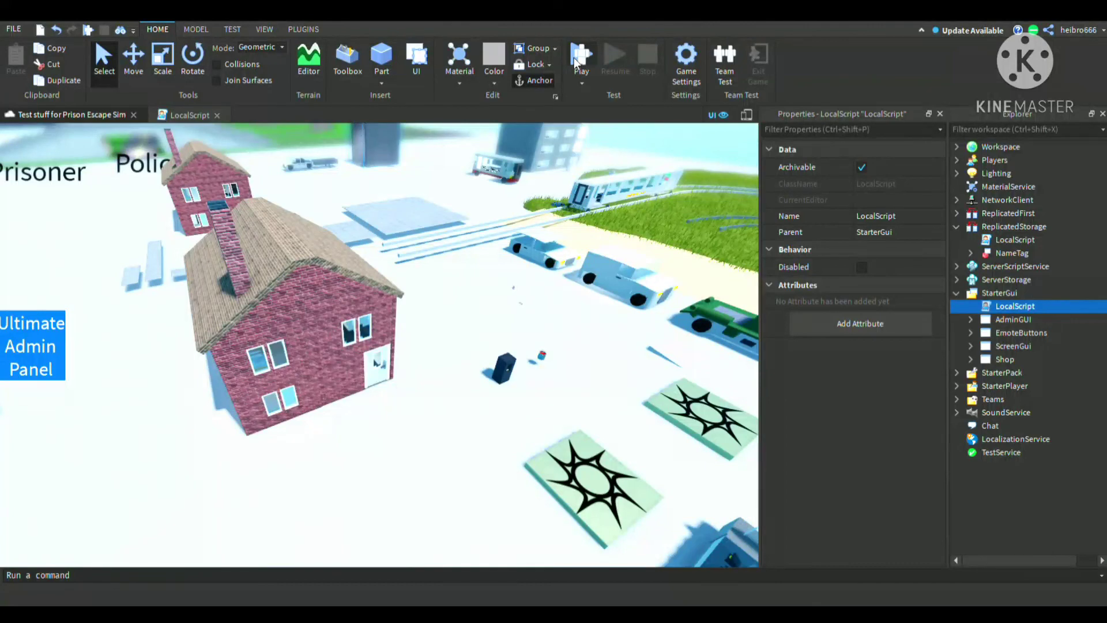
left_click(576, 63)
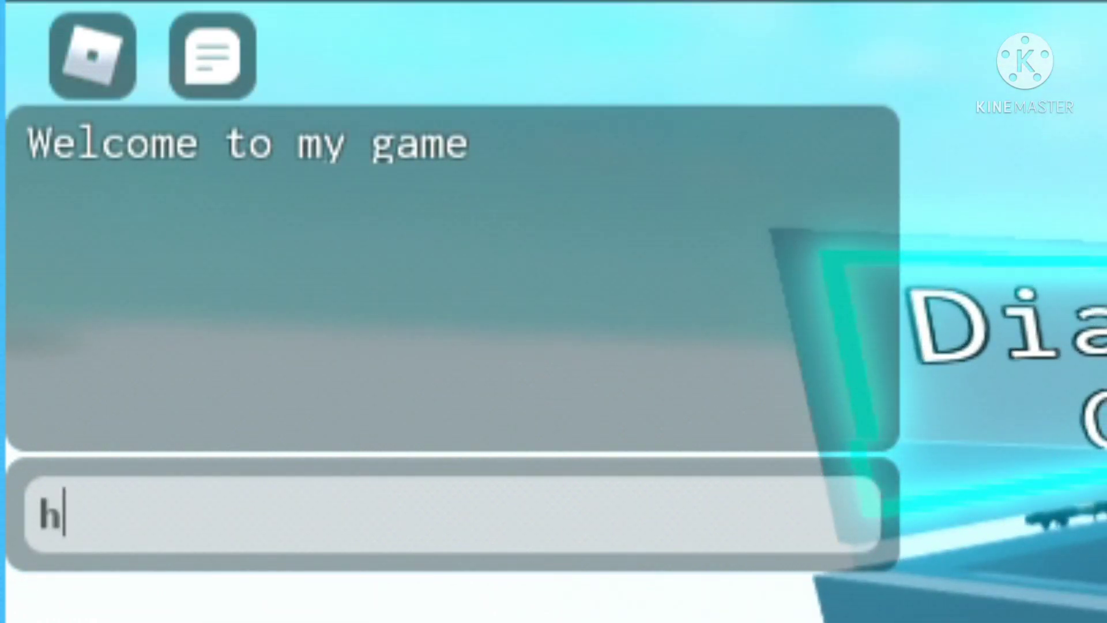
Send a 'hello' message in the Code-font chat, then stop the playtest
type("o")
key("Return")
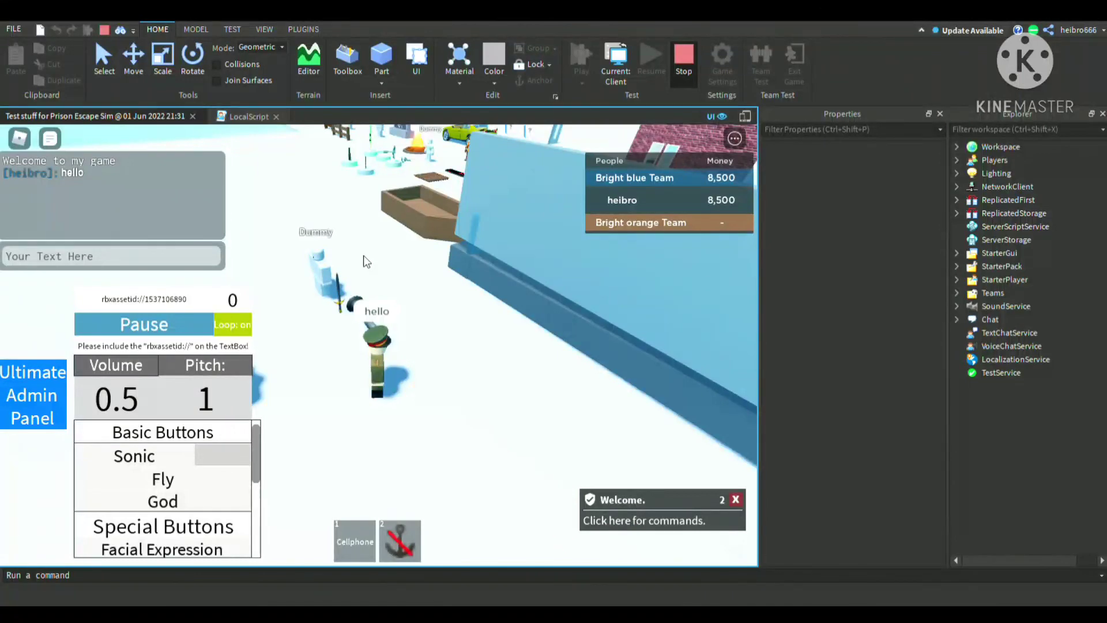
key("shift+F5")
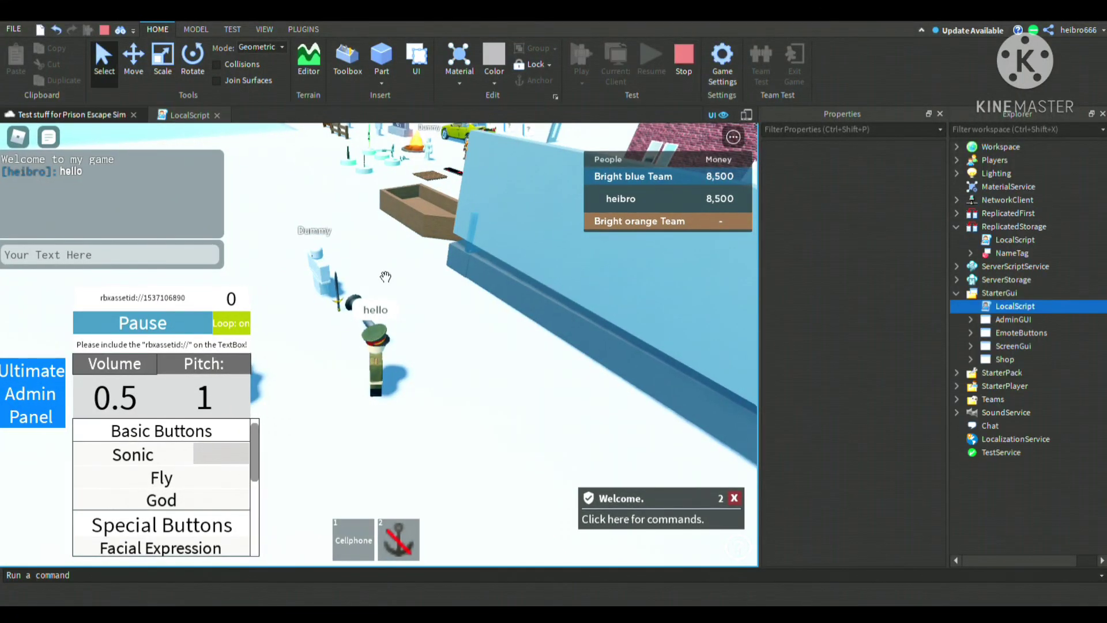
Reopen the chat-modifier LocalScript and scroll through its code with the Code and Highway font values
double_click(989, 308)
scroll(44, 148, "up", 5)
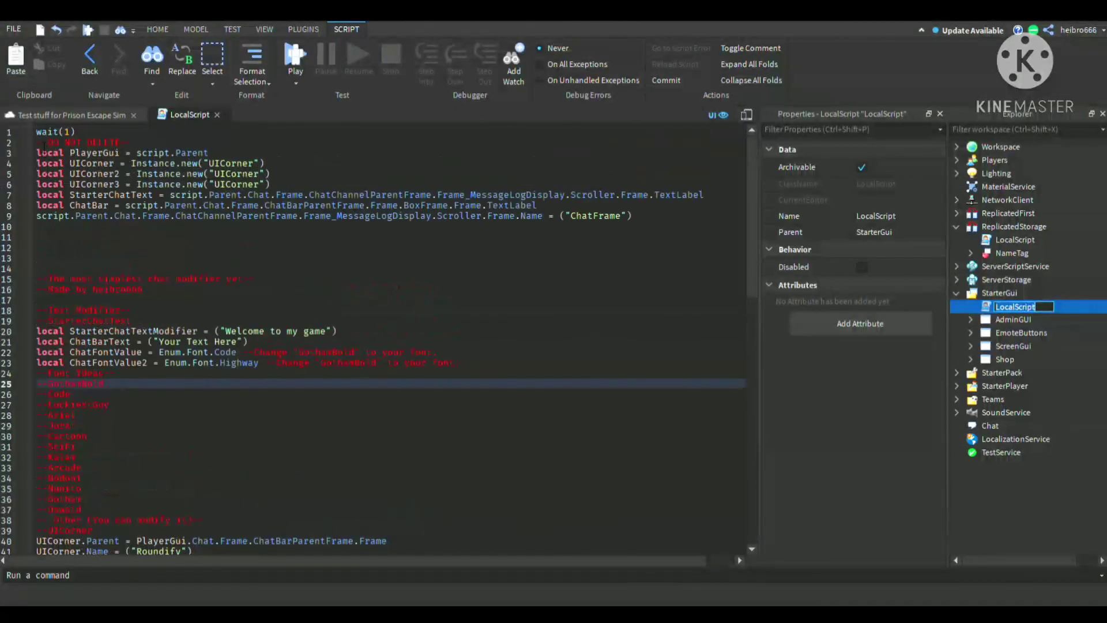
scroll(211, 403, "down", 10)
left_click(210, 439)
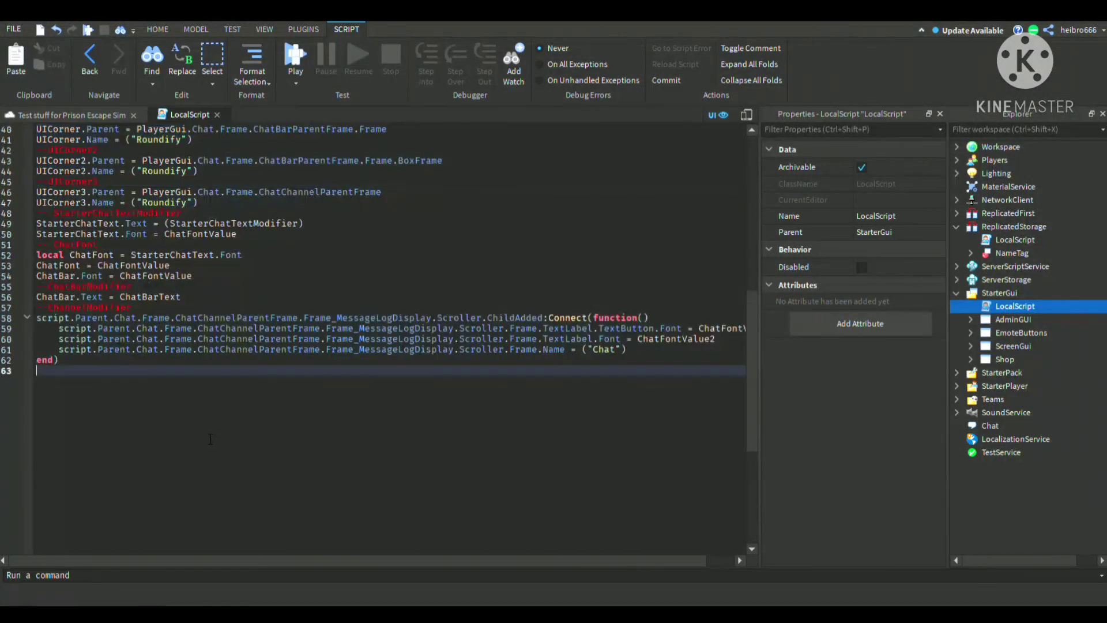
scroll(94, 368, "up", 10)
scroll(289, 346, "up", 2)
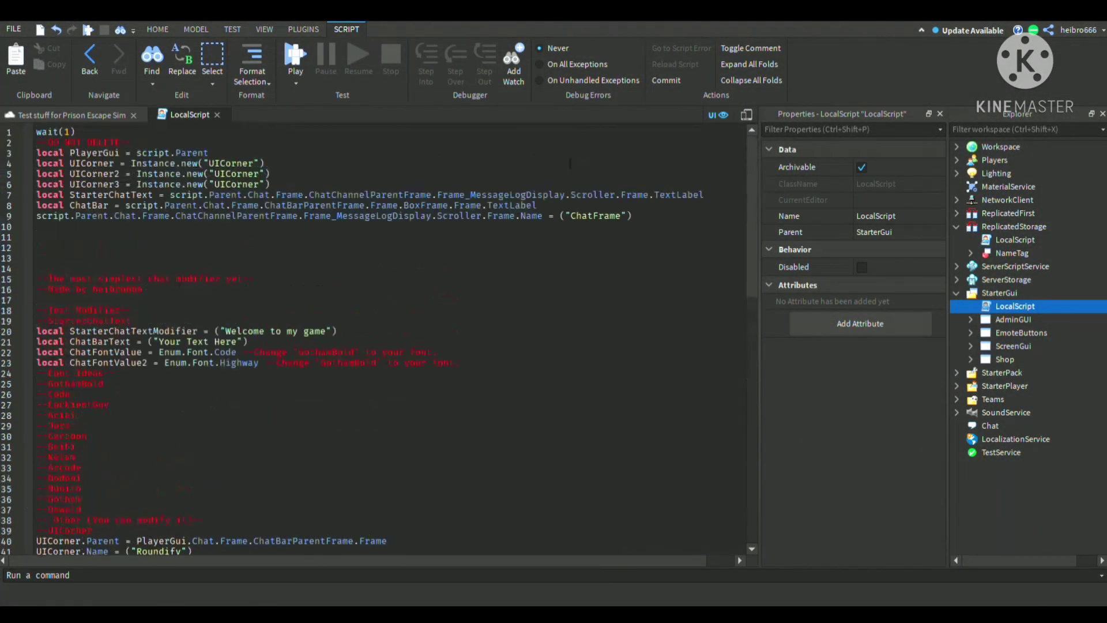
scroll(404, 328, "down", 3)
scroll(501, 313, "down", 6)
scroll(501, 314, "down", 1)
scroll(514, 314, "down", 1)
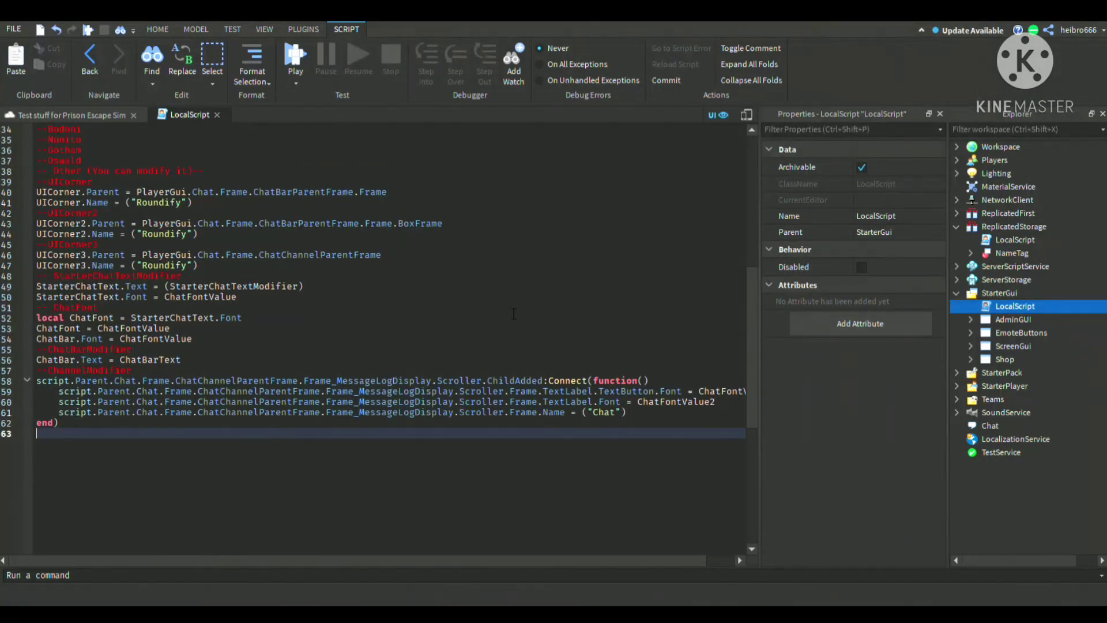
scroll(223, 250, "up", 2)
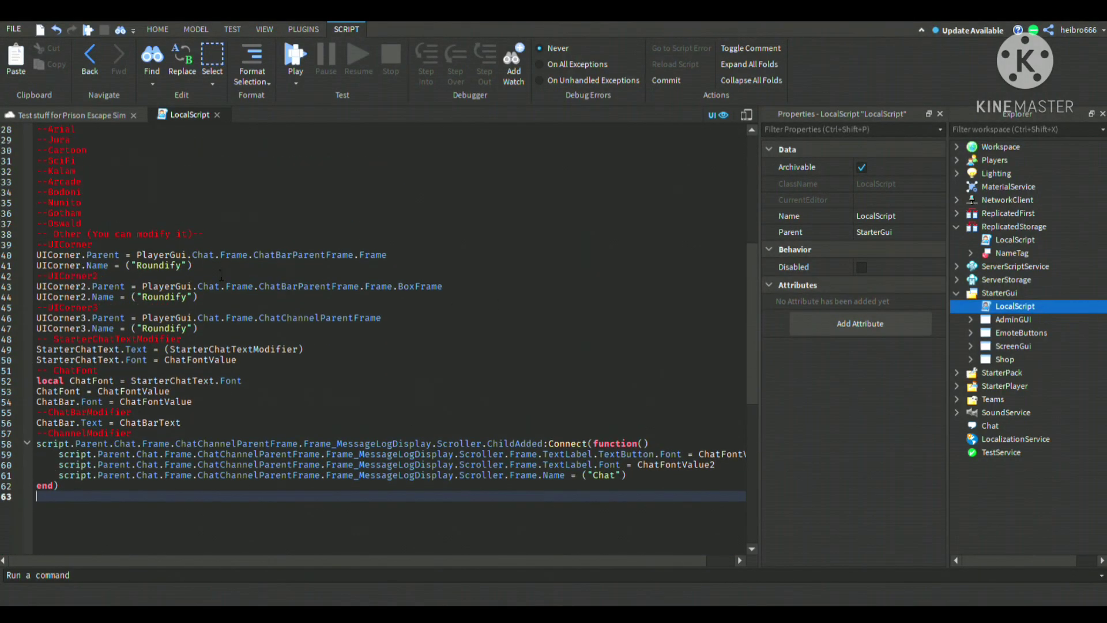